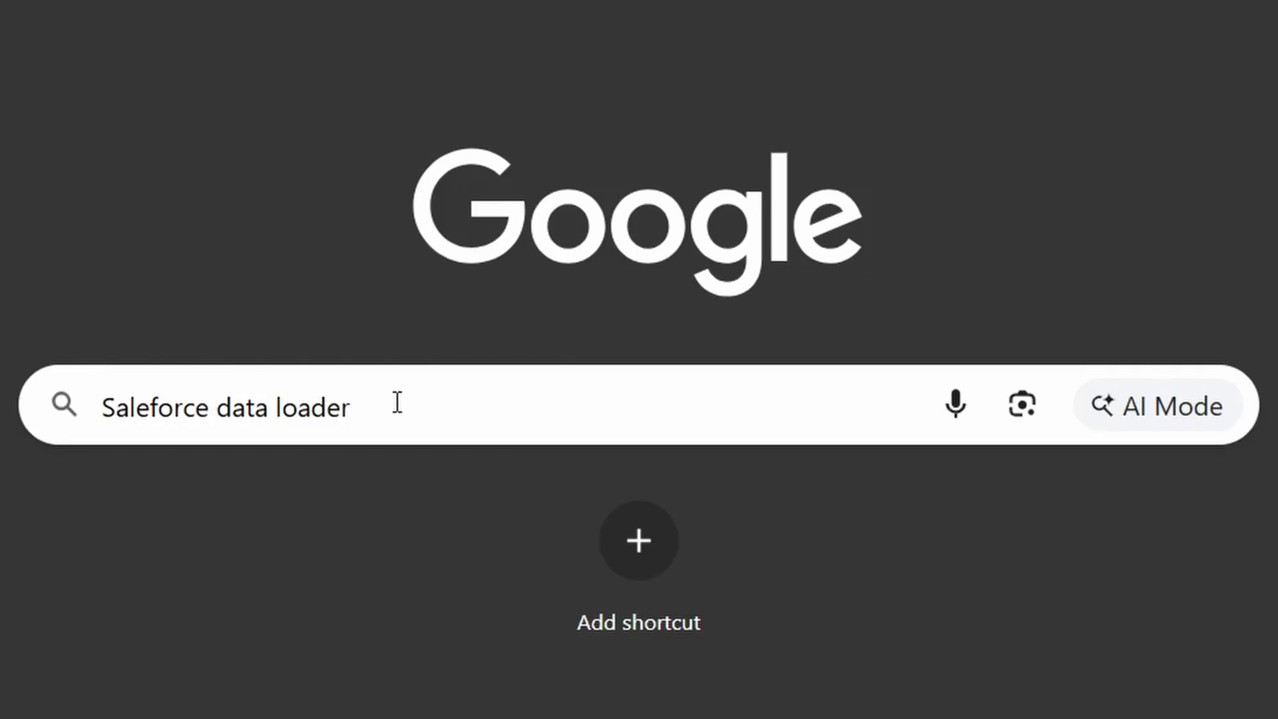
# - Search Google for "Saleforce data loader" and open the Salesforce Developers page for Salesforce Data Loader
pyautogui.click(397, 402)
pyautogui.press('Return')
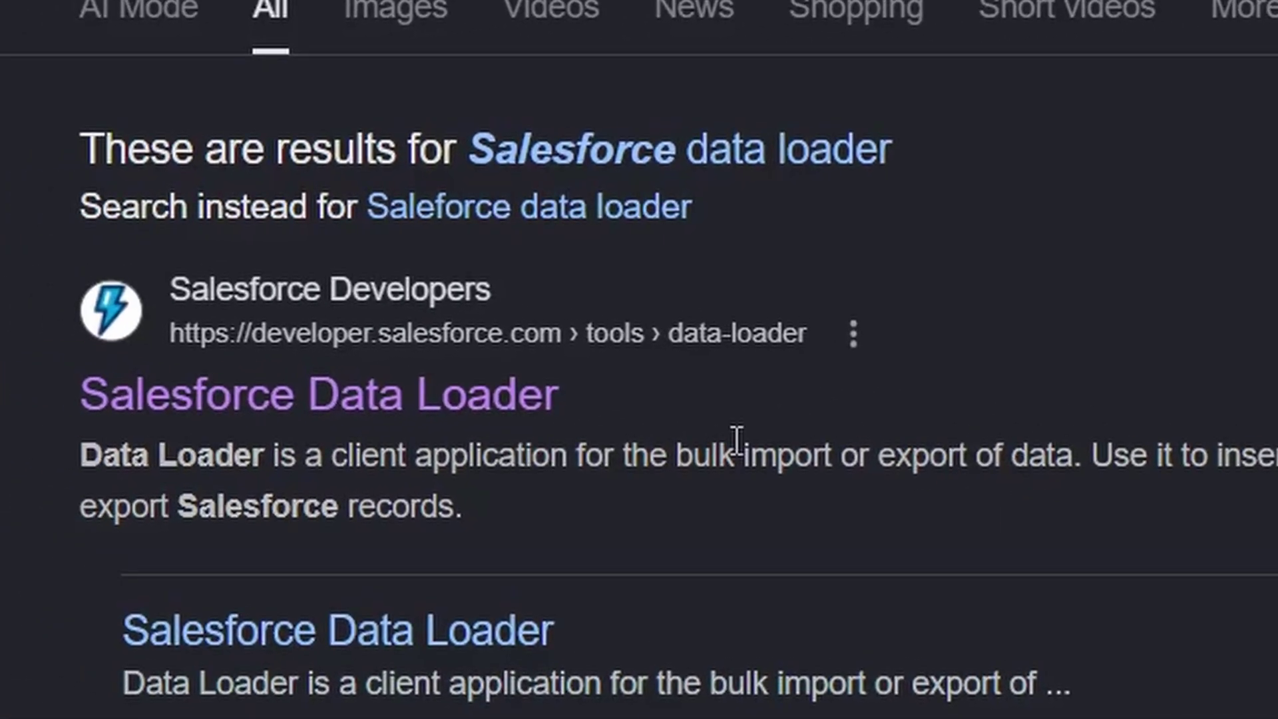
pyautogui.click(362, 407)
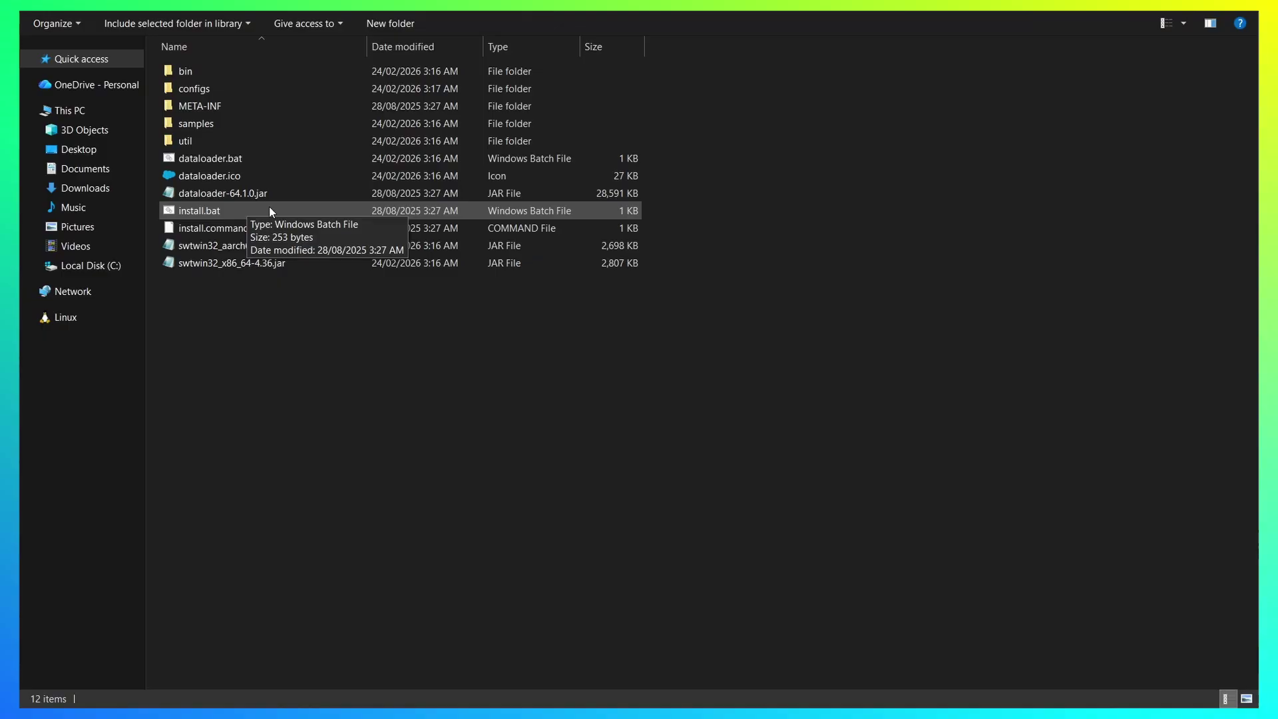
# - Run install.bat from the Data Loader folder and reposition the Salesforce Data Loader window once it is launched
pyautogui.doubleClick(200, 211)
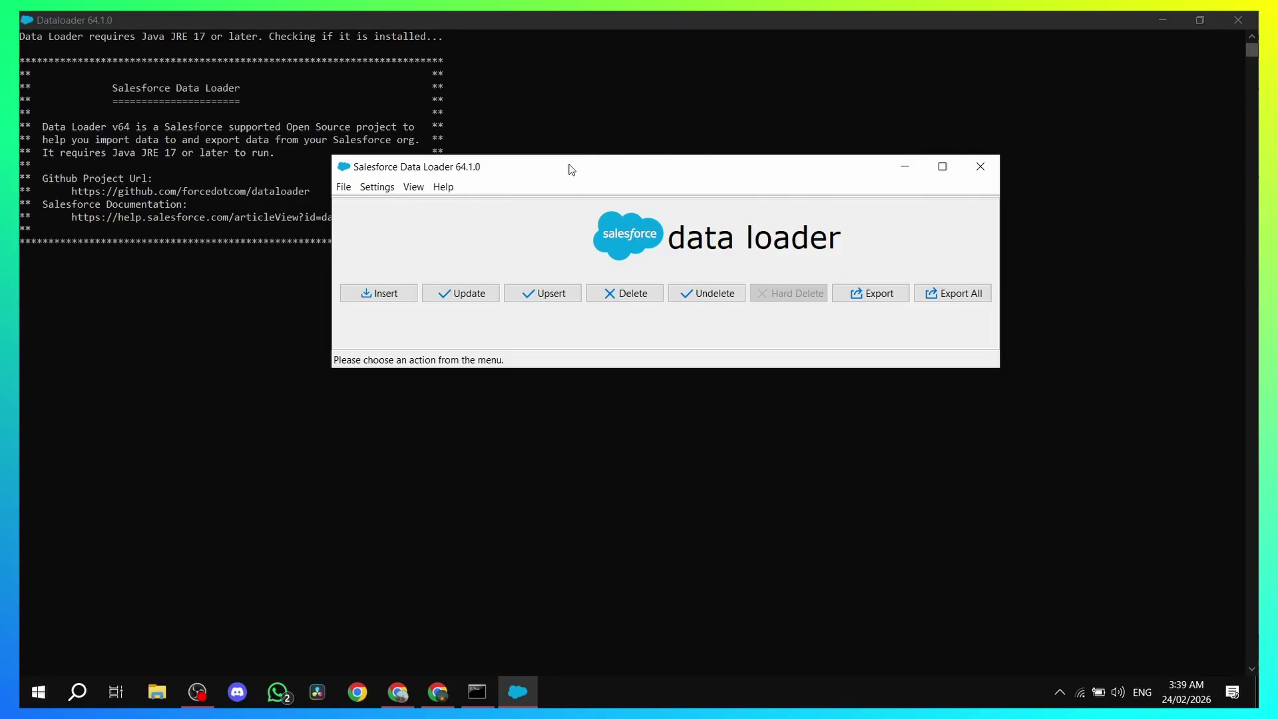
pyautogui.moveTo(571, 169); pyautogui.dragTo(490, 130)
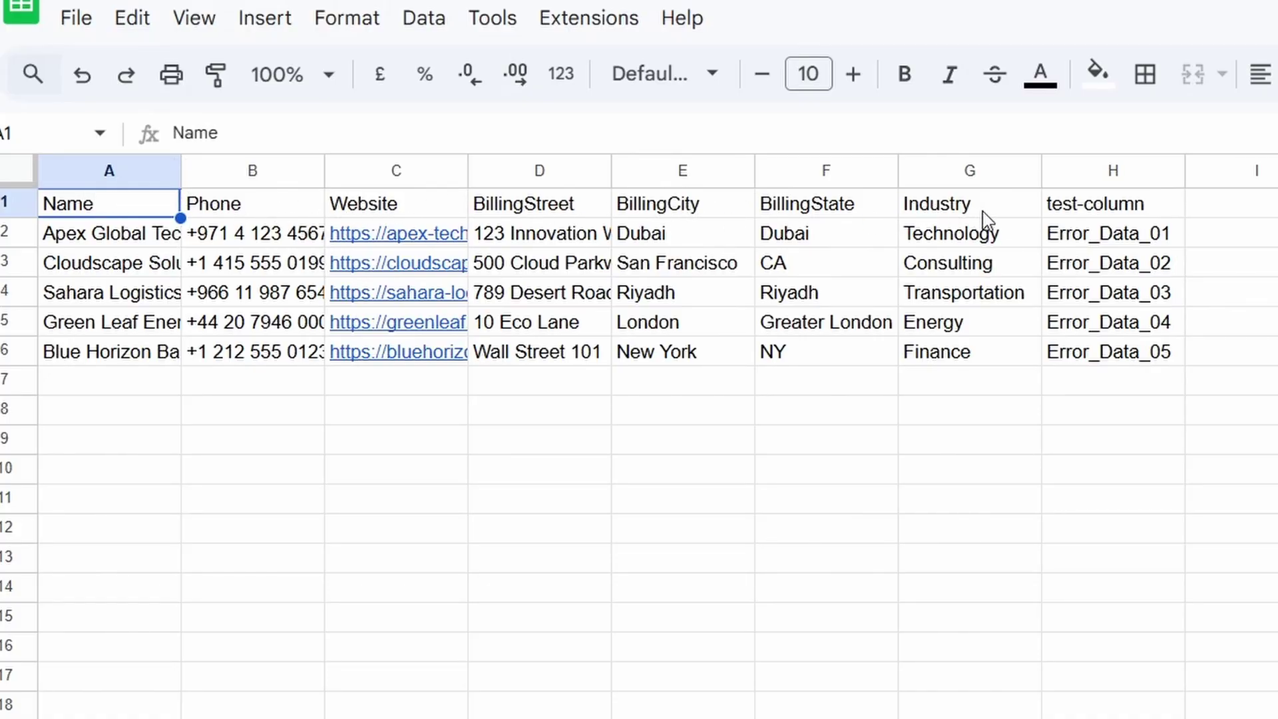
# - Select the CSV sheet's test-column header and look up the Account object's field names under Fields & Relationships in Salesforce Setup
pyautogui.click(1098, 208)
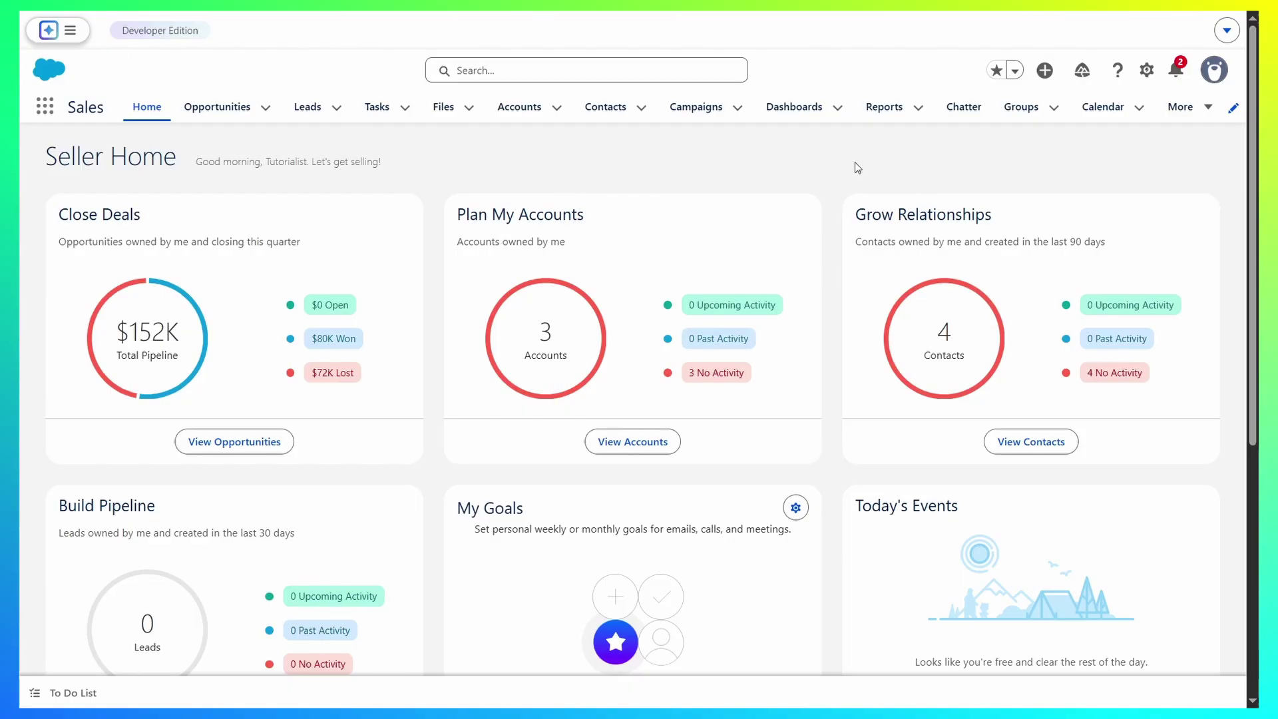
pyautogui.click(1144, 75)
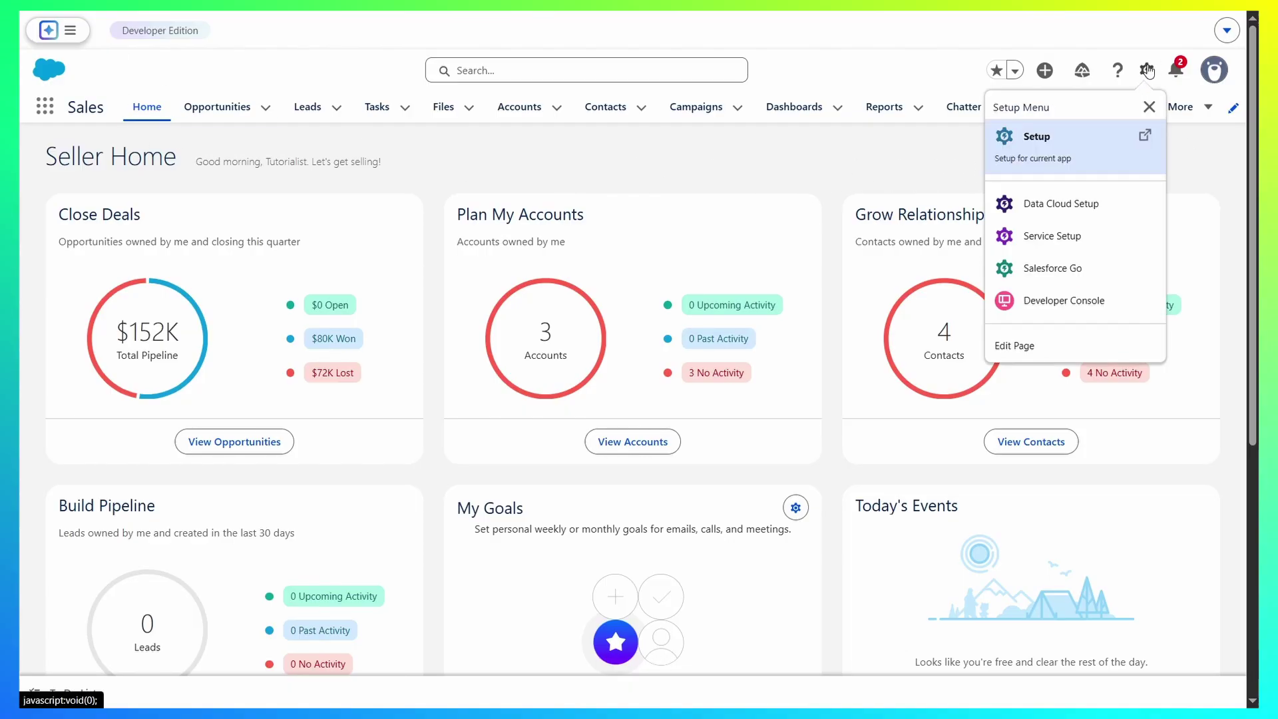
pyautogui.click(1060, 151)
pyautogui.click(225, 109)
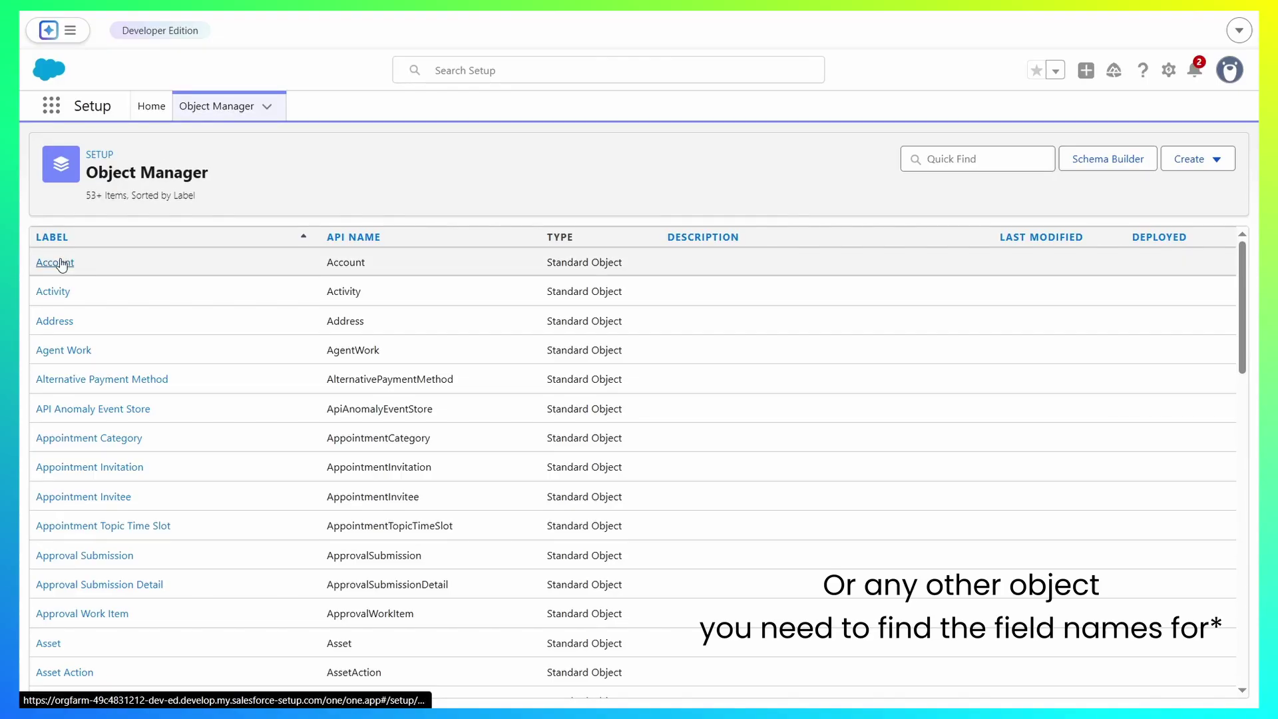
pyautogui.click(56, 262)
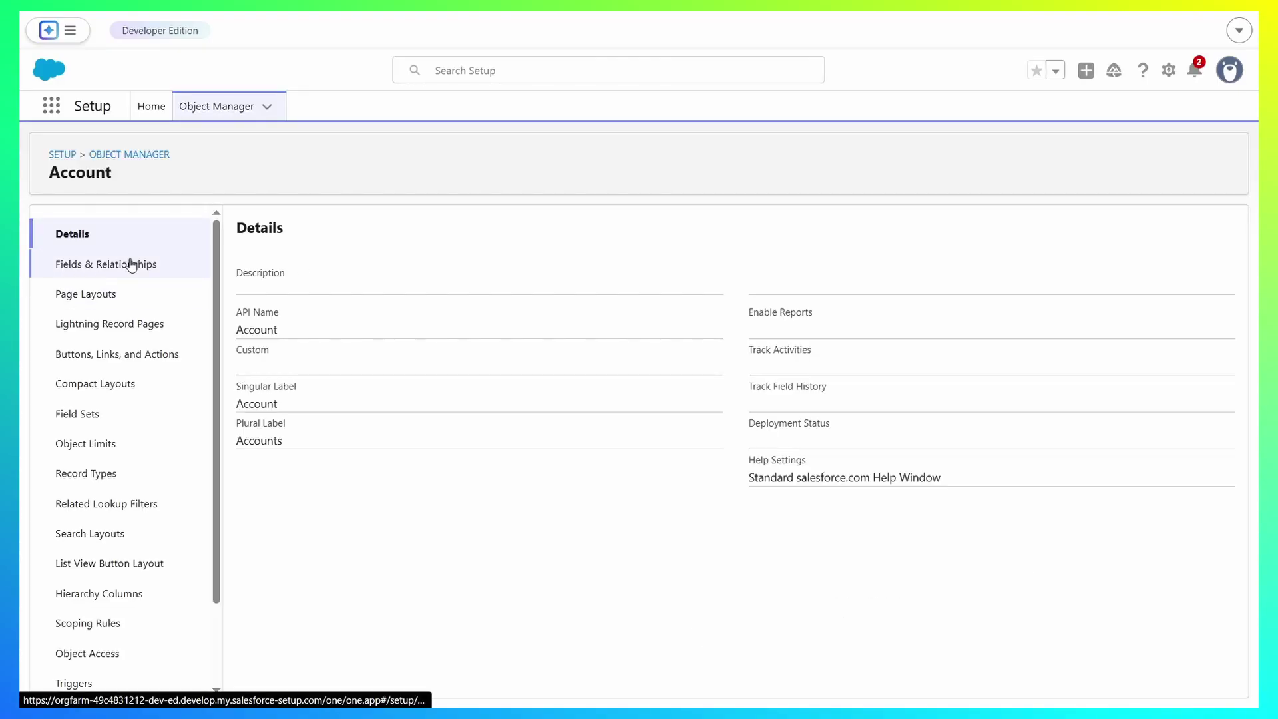
pyautogui.click(106, 266)
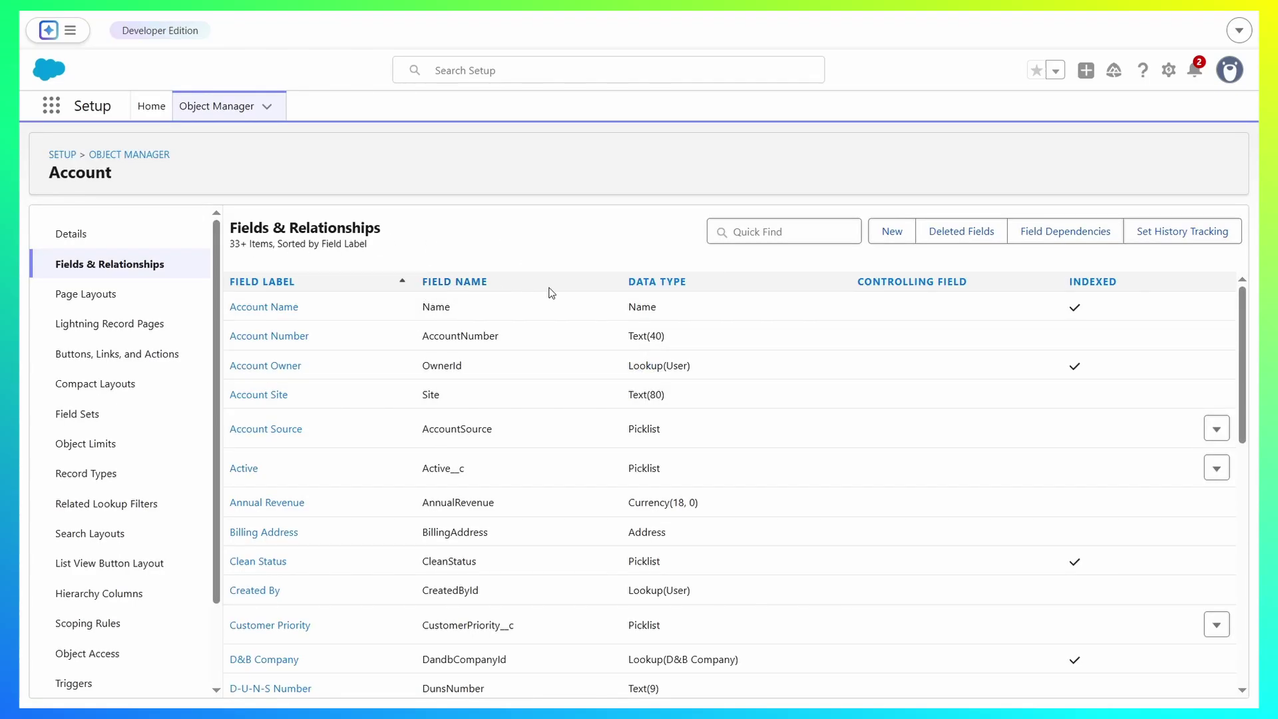
pyautogui.moveTo(421, 308); pyautogui.dragTo(459, 309)
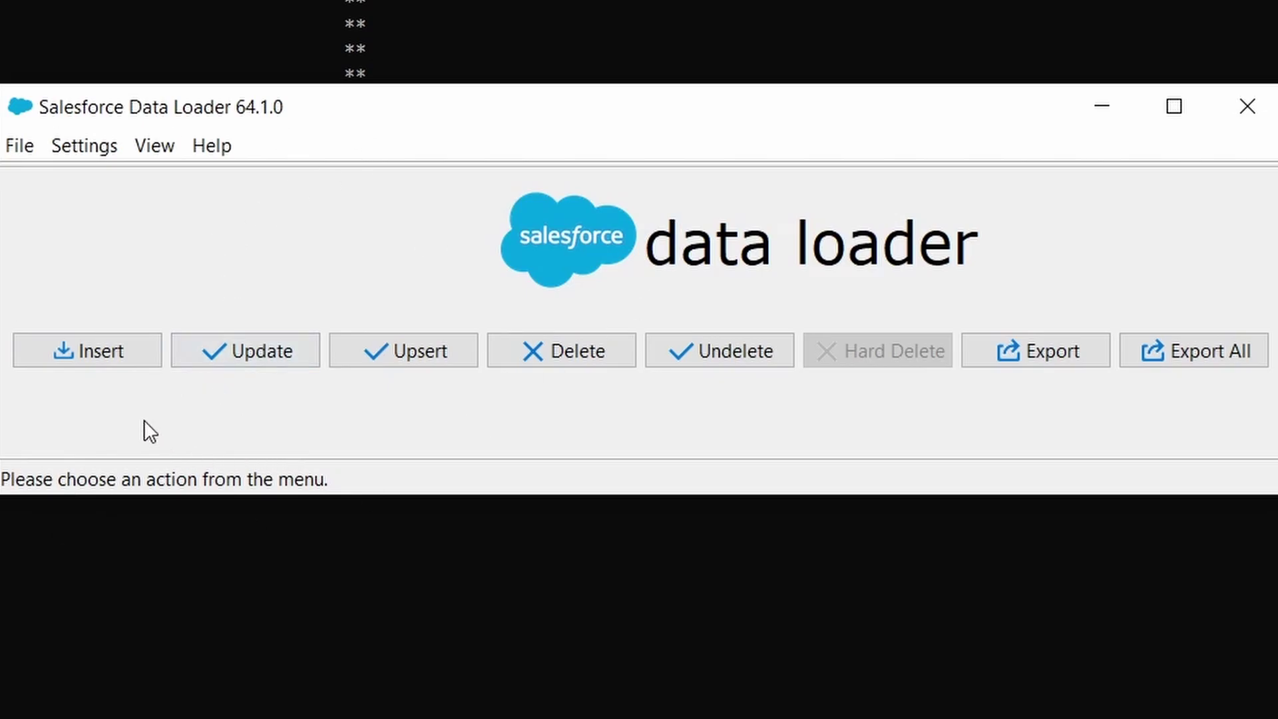
# - Start an Insert operation in Data Loader and log in to the Production environment with OAuth
pyautogui.click(109, 354)
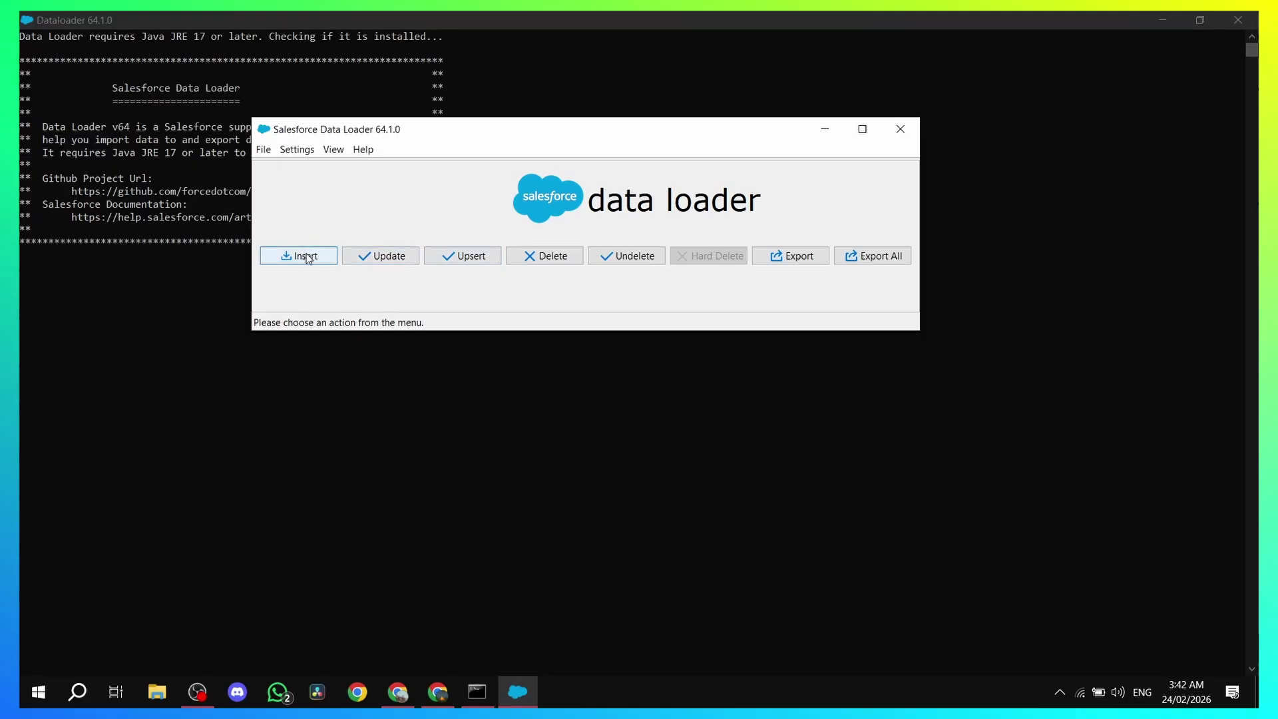
pyautogui.click(87, 350)
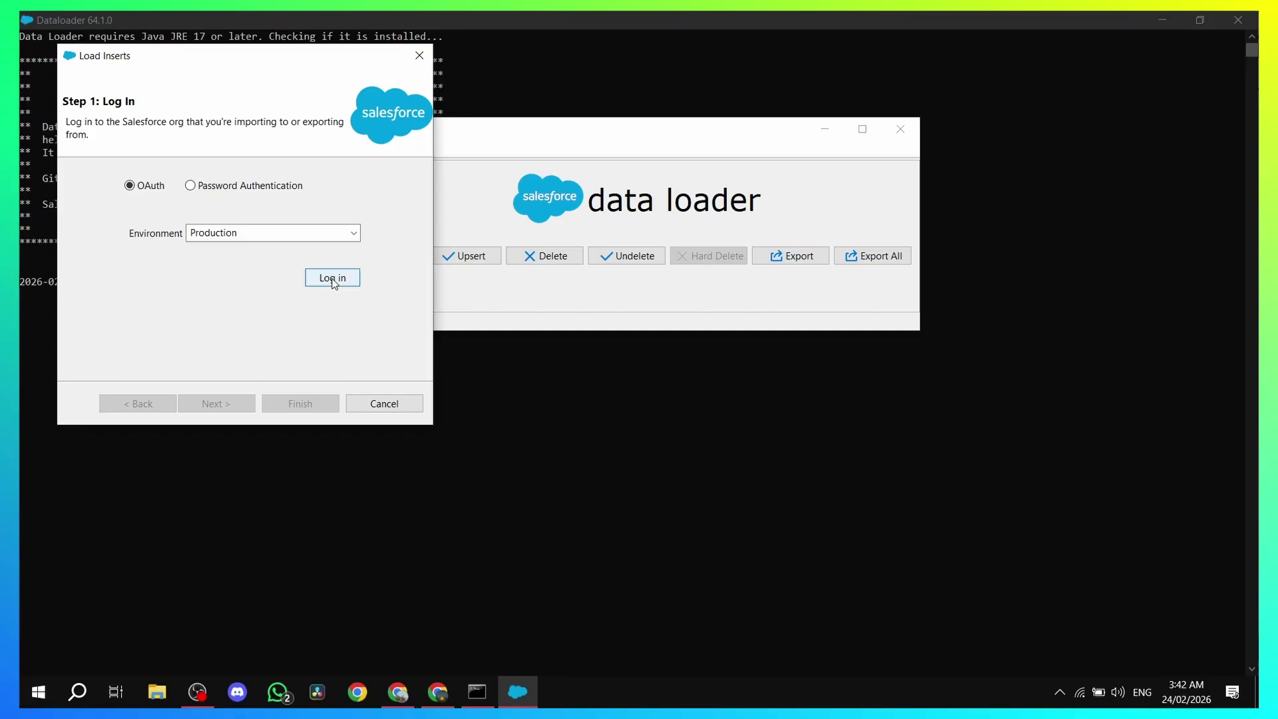
pyautogui.click(333, 278)
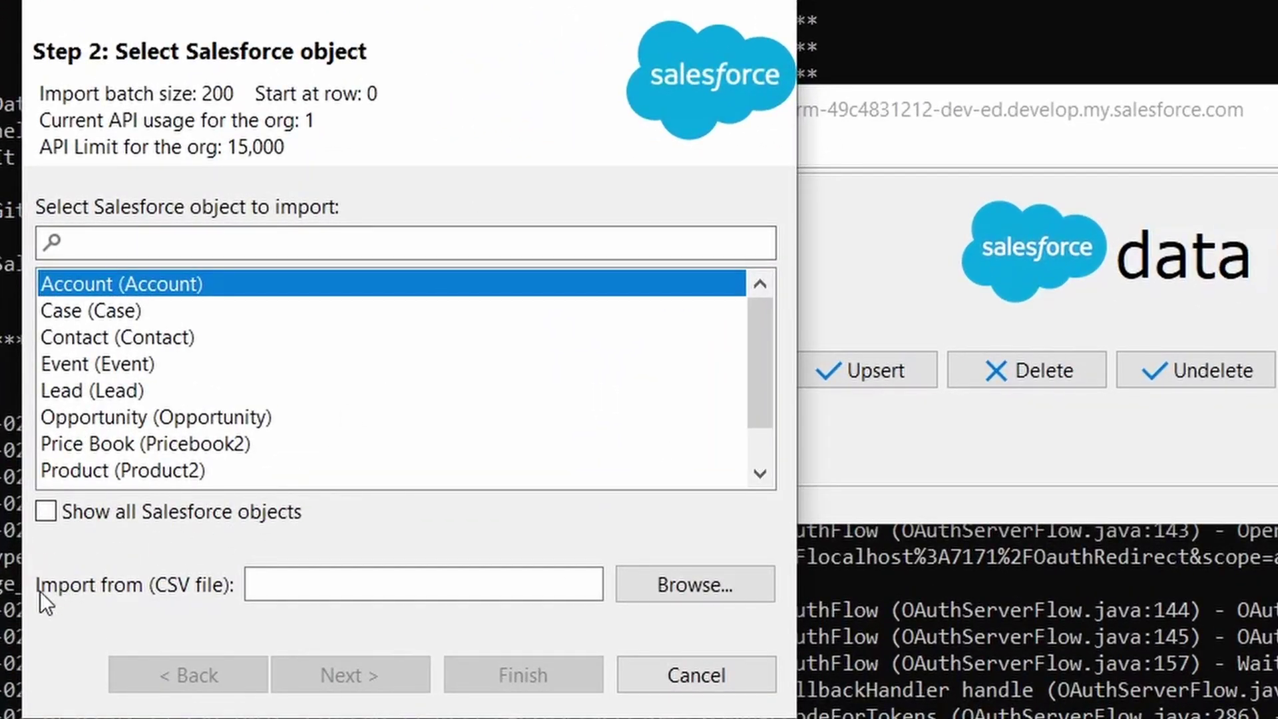
# - Choose saleforce-accounts.csv as the import file for the Account object and continue to the mapping
pyautogui.click(671, 584)
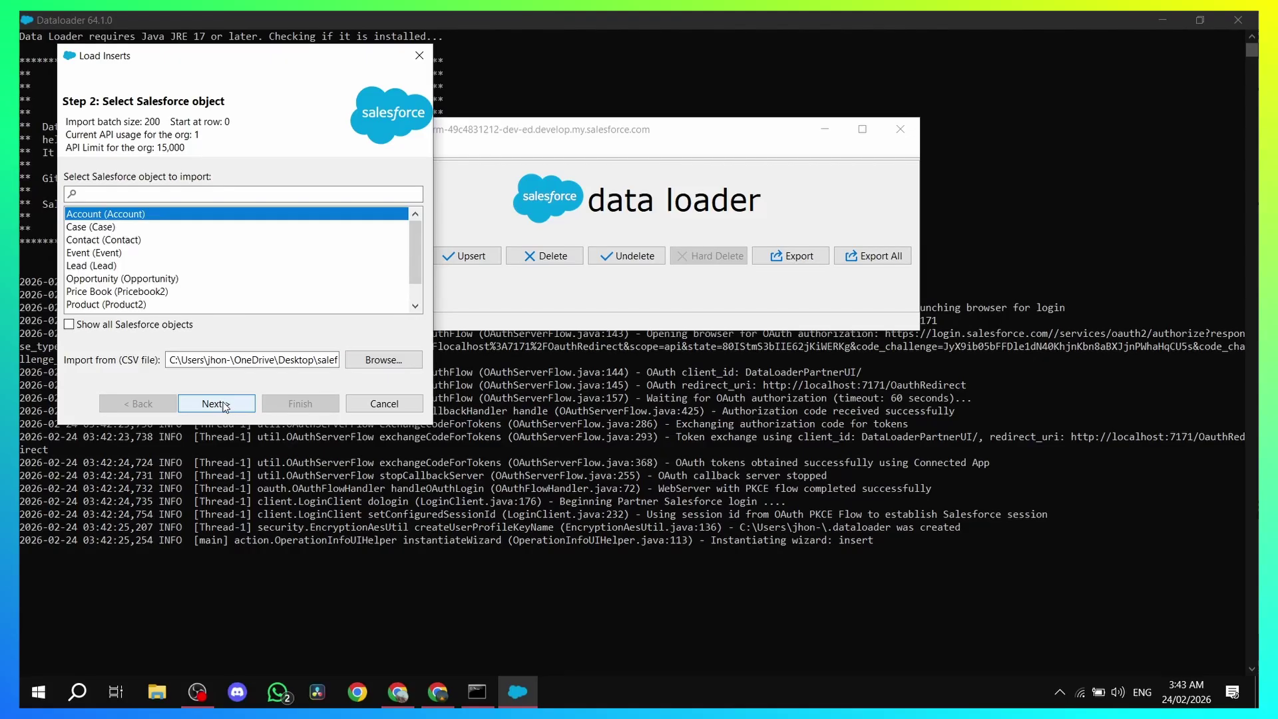
pyautogui.click(217, 403)
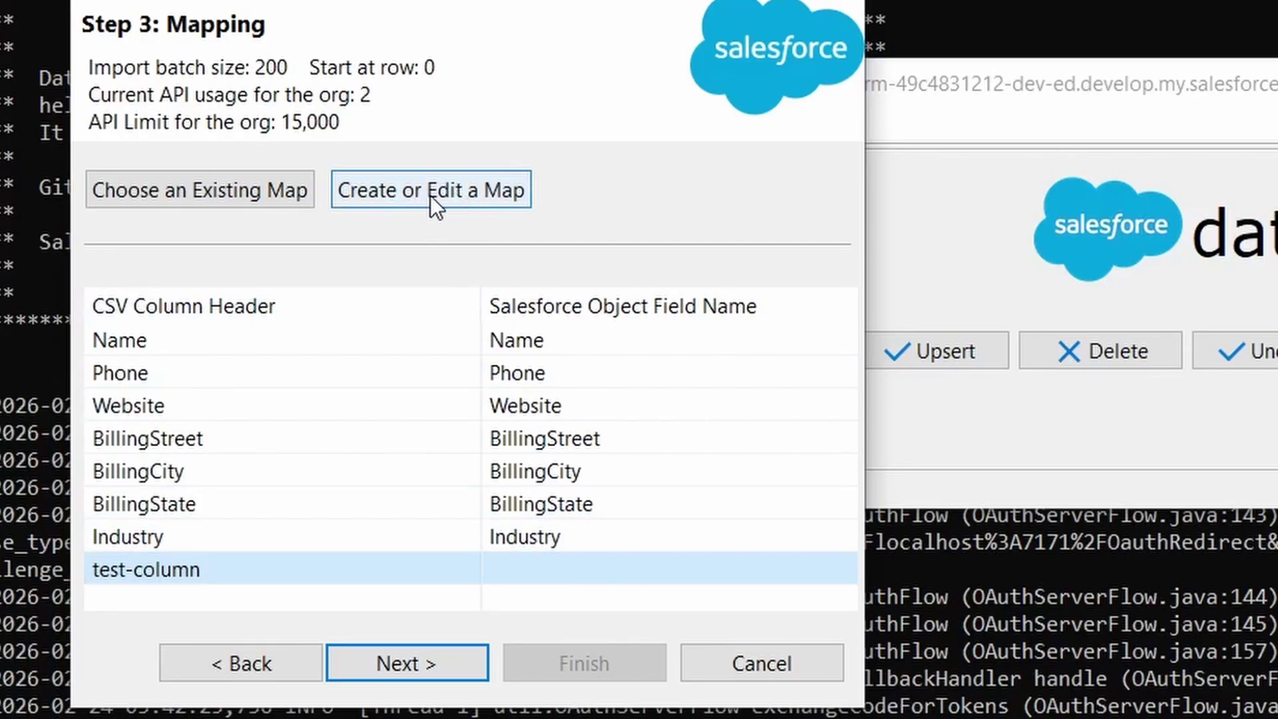
# - Map the CSV's test-column to the AnnualRevenue field, accept the mapping without saving it to a file, and proceed to the final step
pyautogui.click(461, 193)
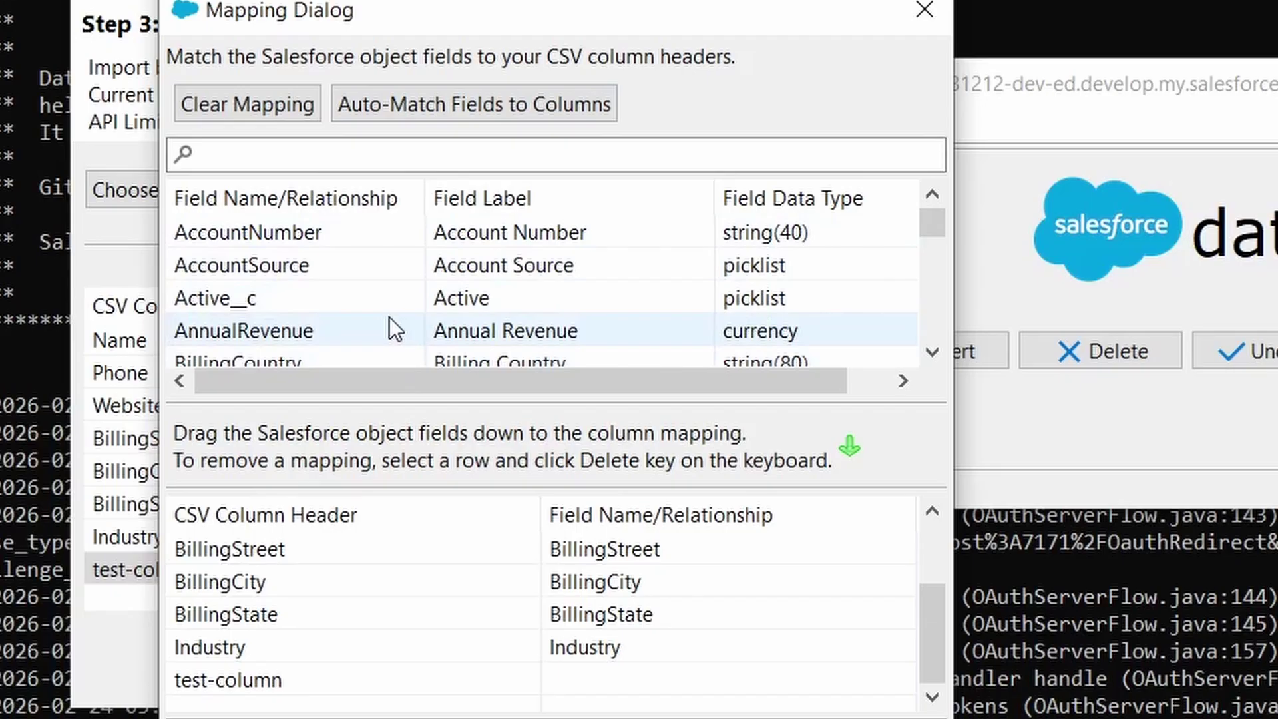
pyautogui.scroll(-1, 386, 317)
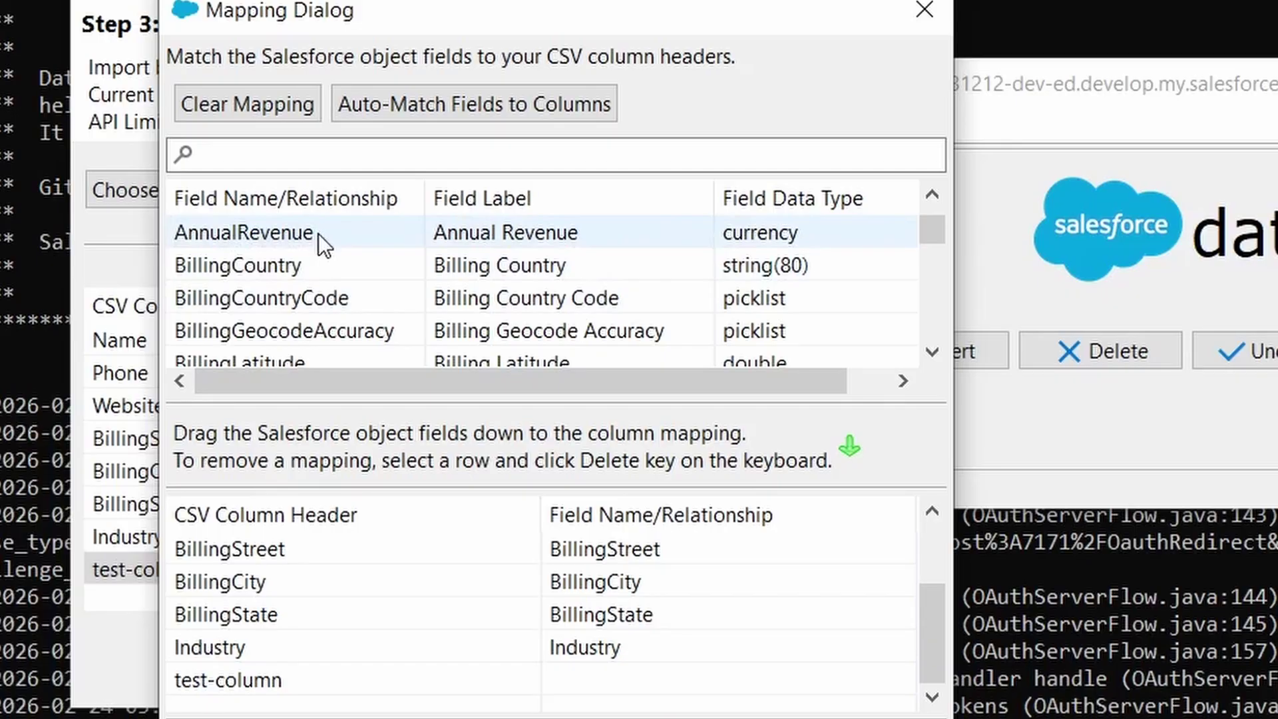
pyautogui.moveTo(318, 234); pyautogui.dragTo(422, 691)
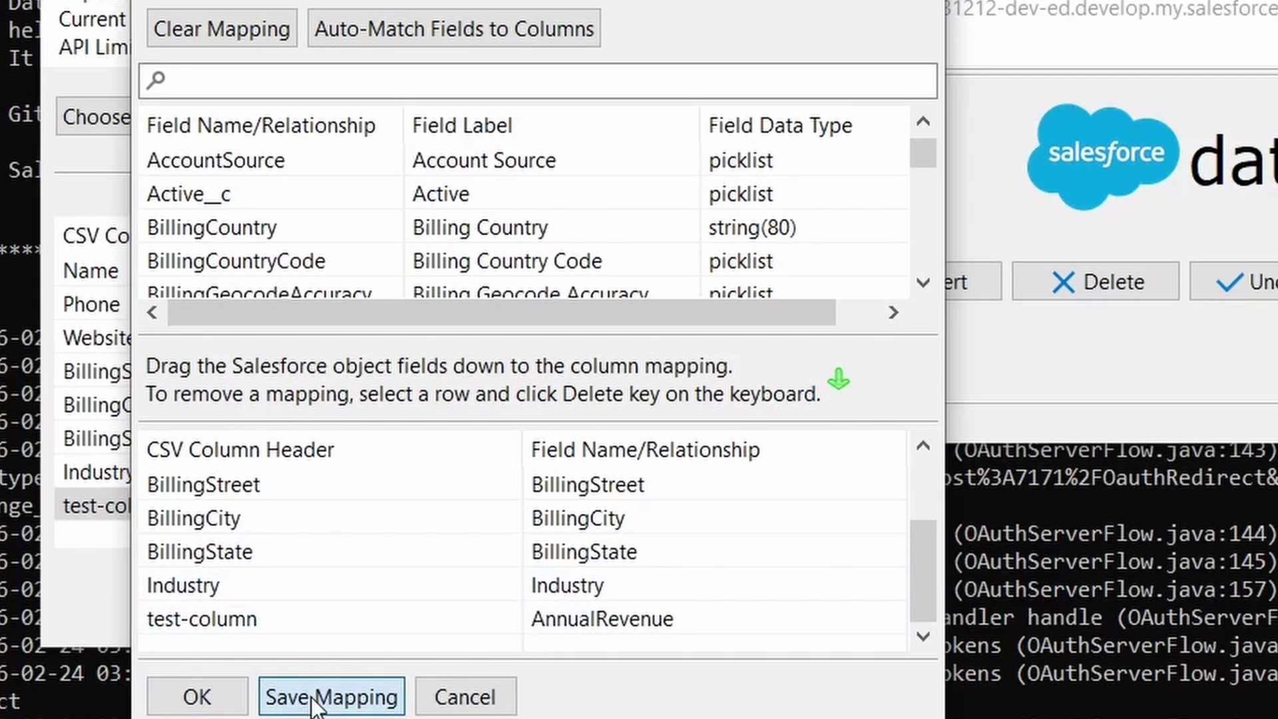
pyautogui.click(286, 696)
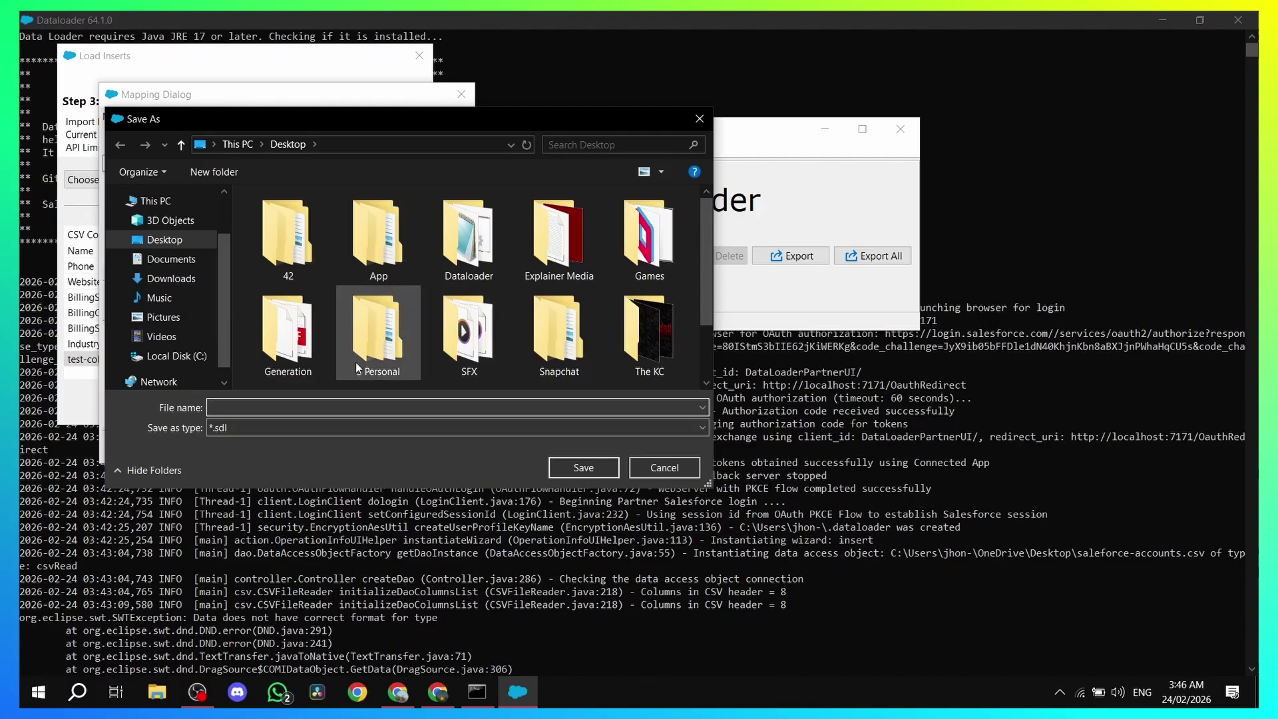
pyautogui.press('Escape')
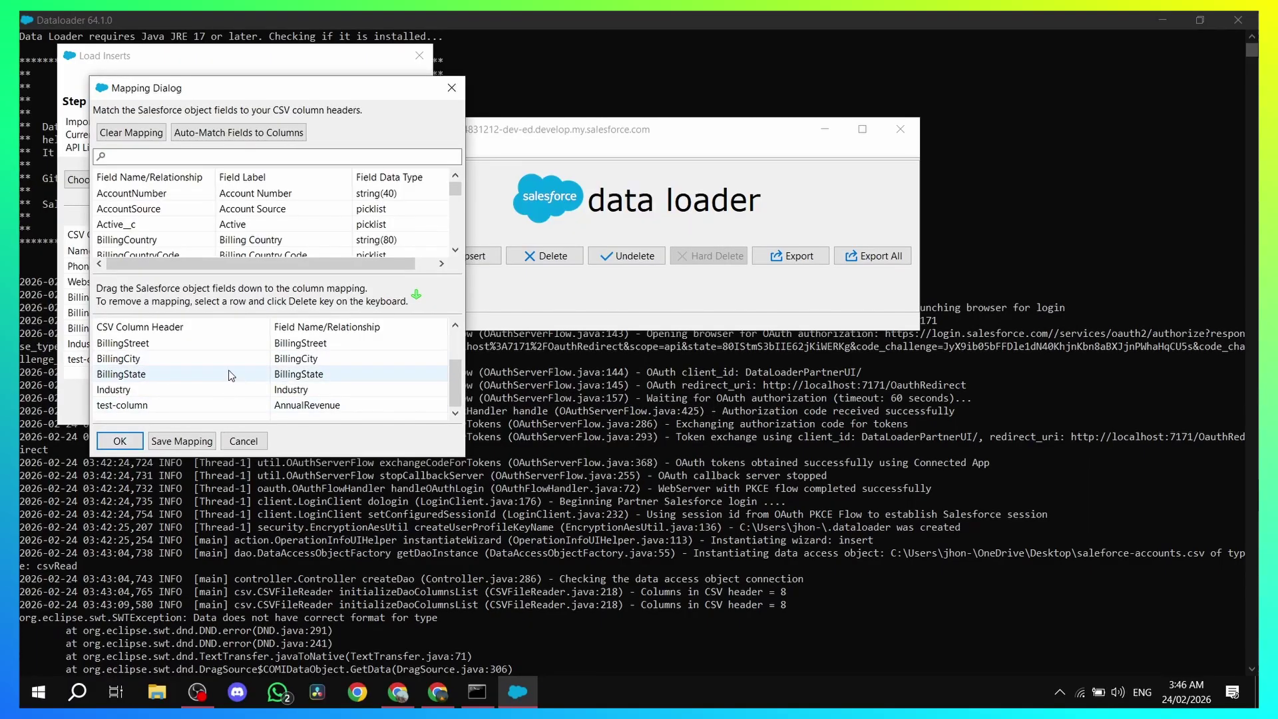
pyautogui.scroll(-3, 165, 413)
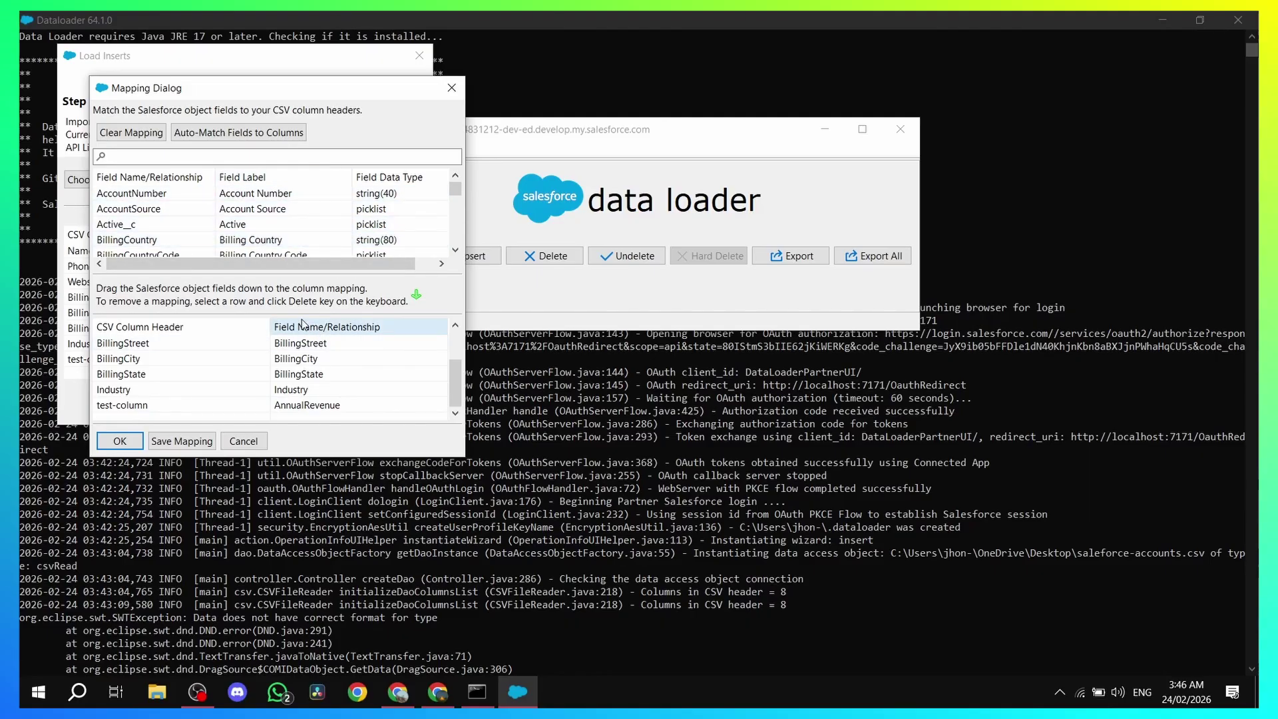
pyautogui.click(120, 442)
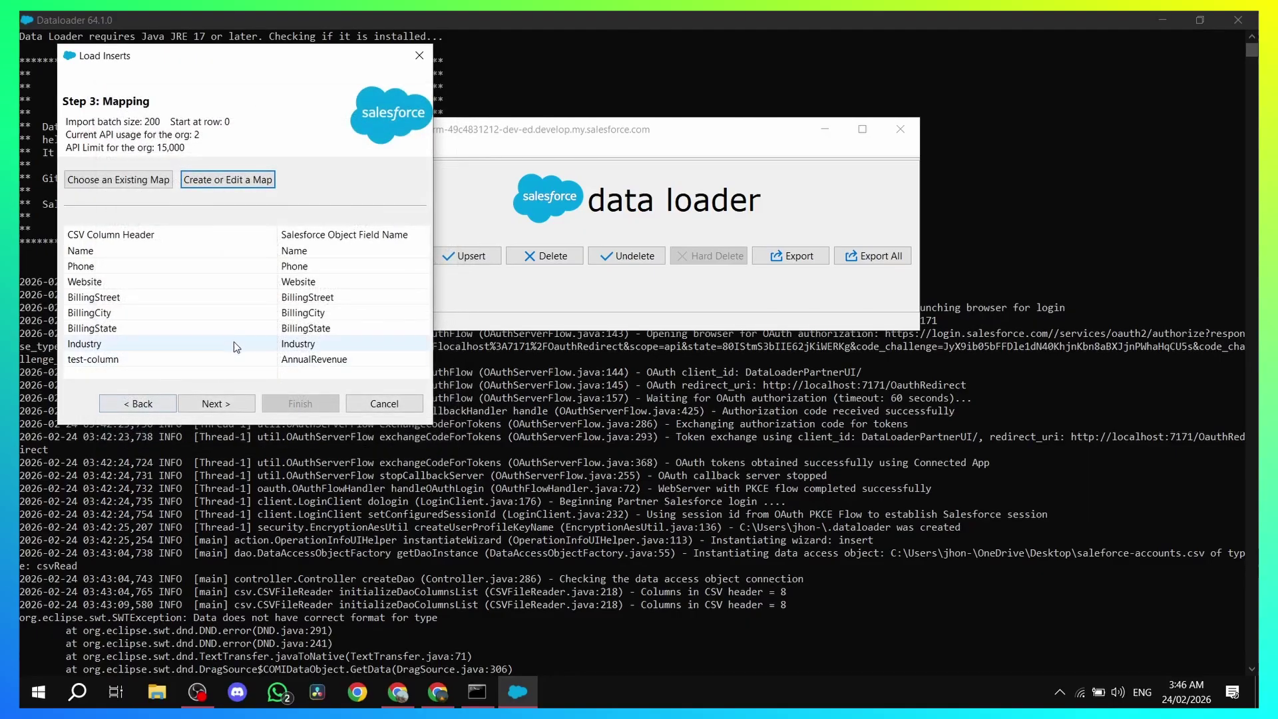
pyautogui.click(216, 403)
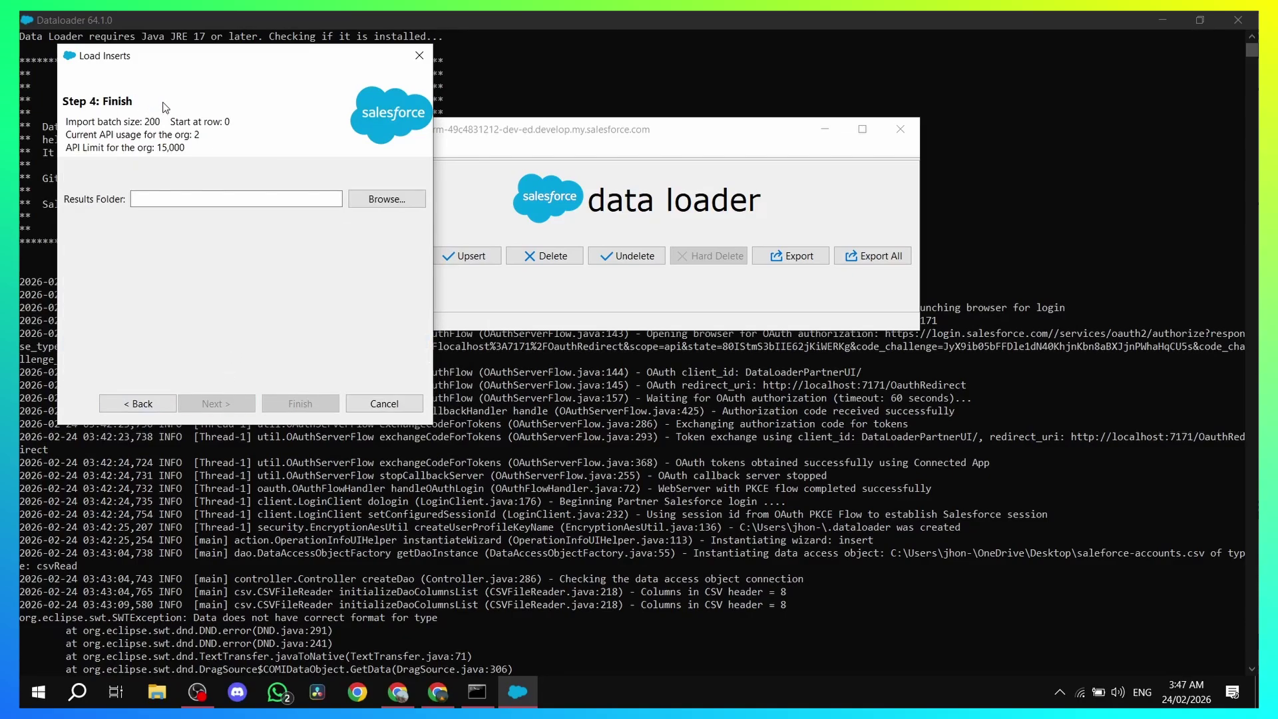
# - Set the desktop's Results folder as the results location and run the insert of the new account records
pyautogui.click(363, 199)
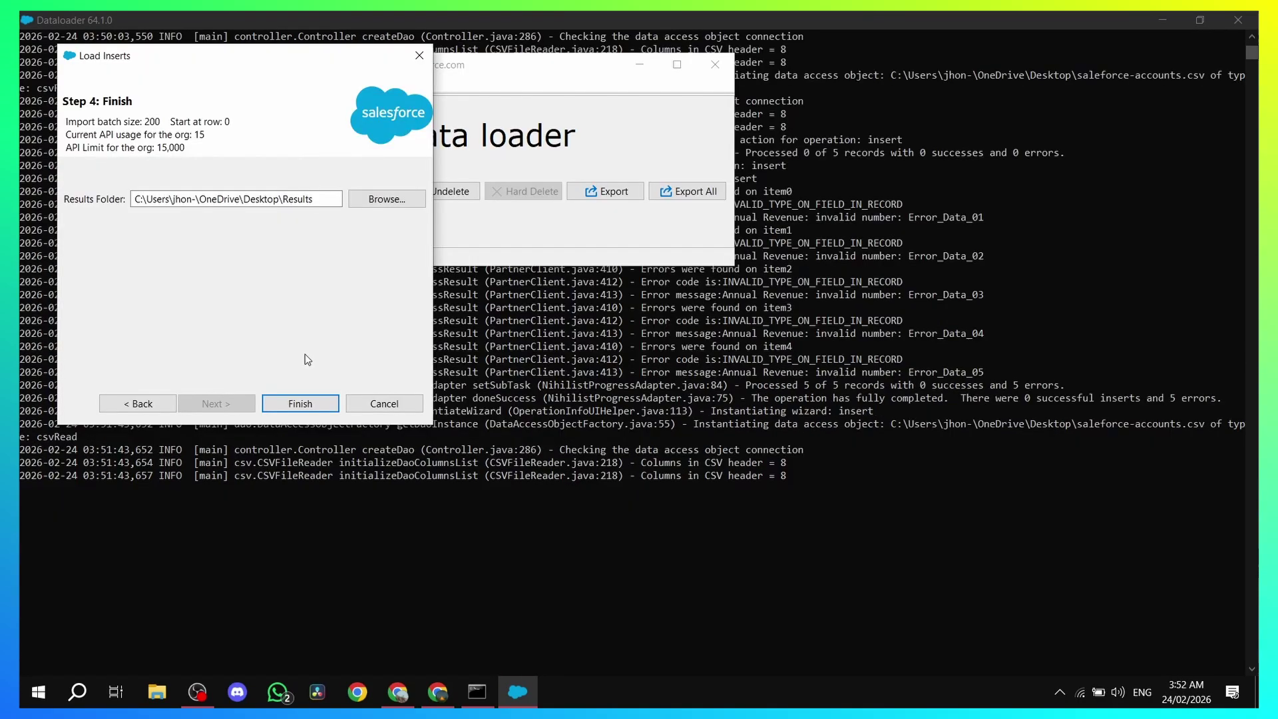
pyautogui.click(305, 403)
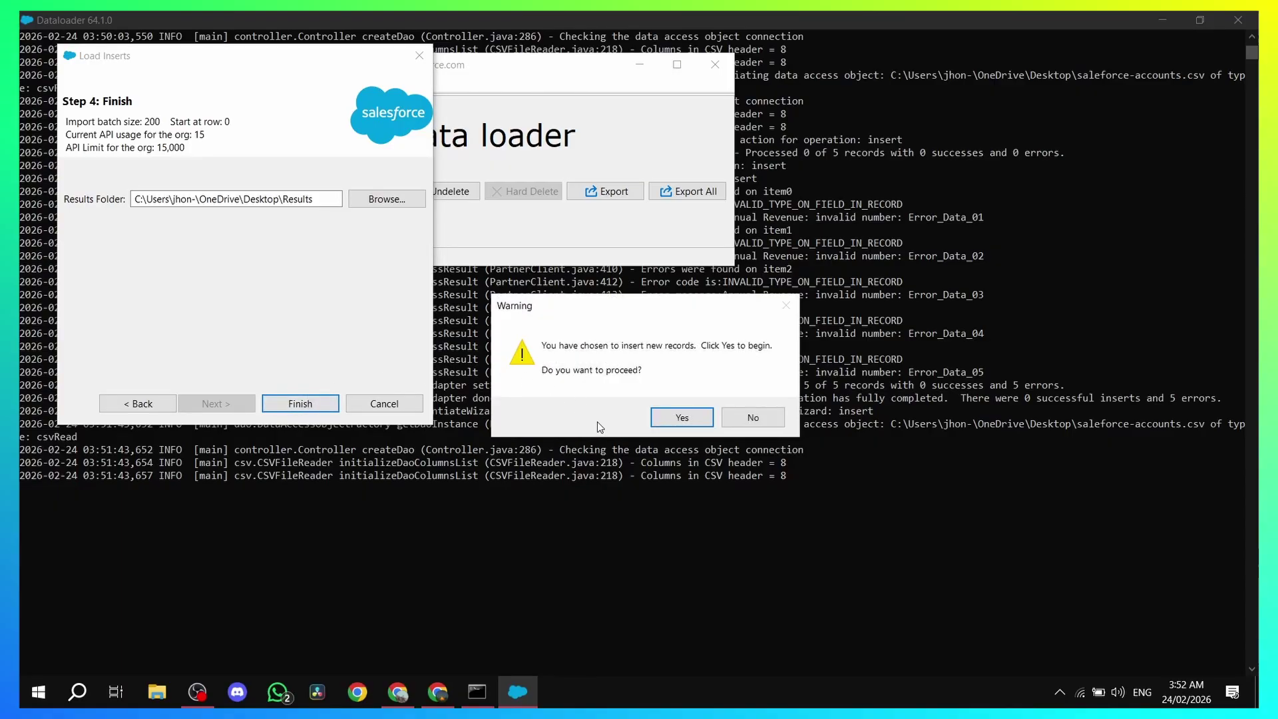
pyautogui.click(683, 417)
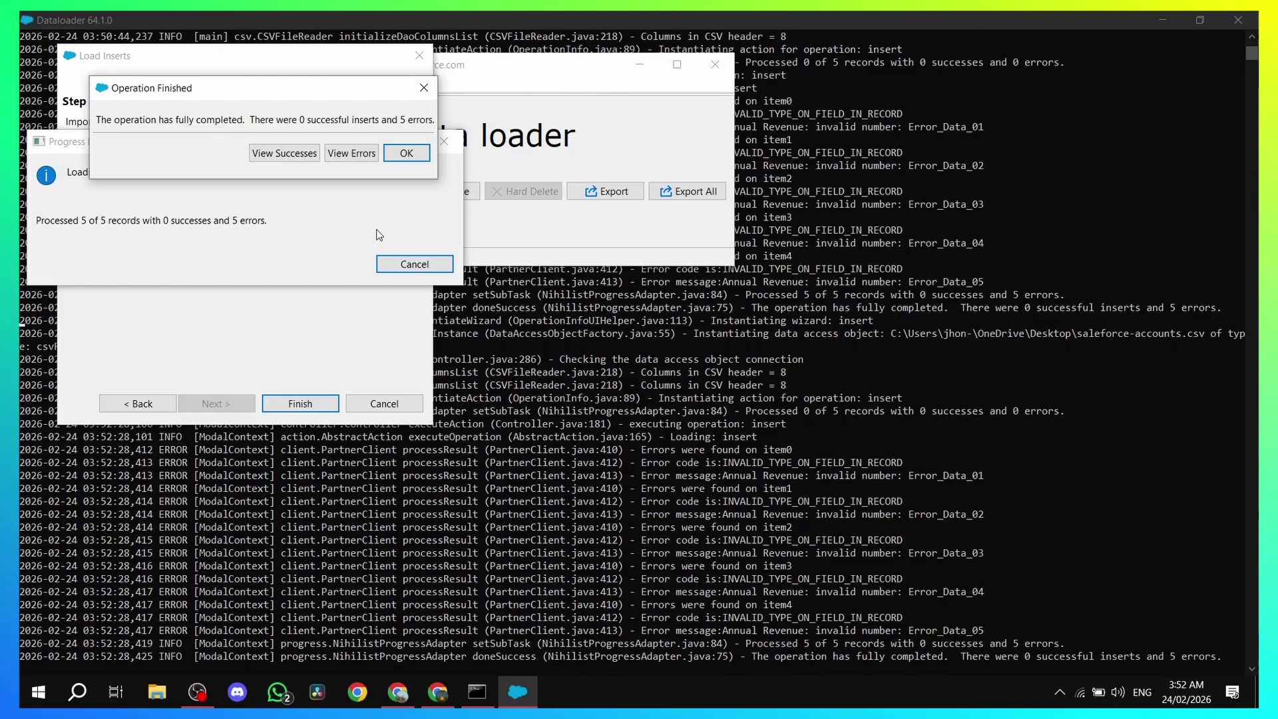
# - View the insert errors and examine the ERROR column for each CSV row
pyautogui.click(355, 159)
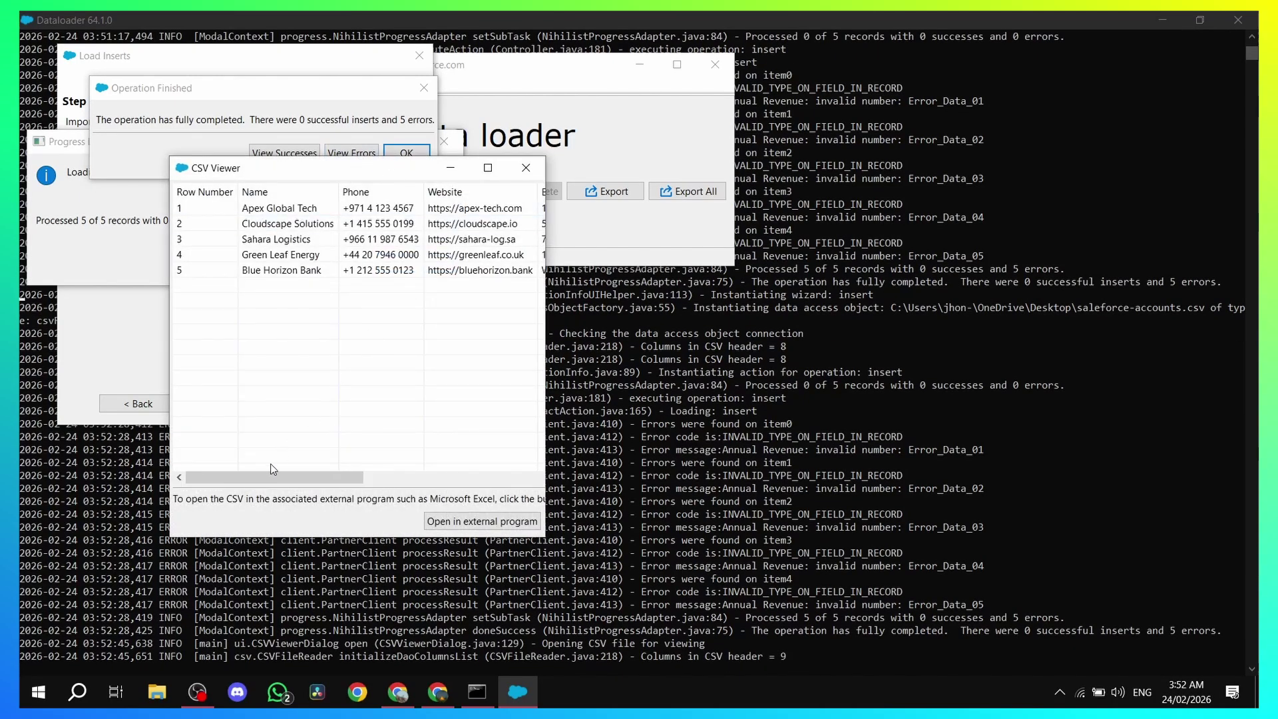
pyautogui.moveTo(260, 479); pyautogui.dragTo(492, 484)
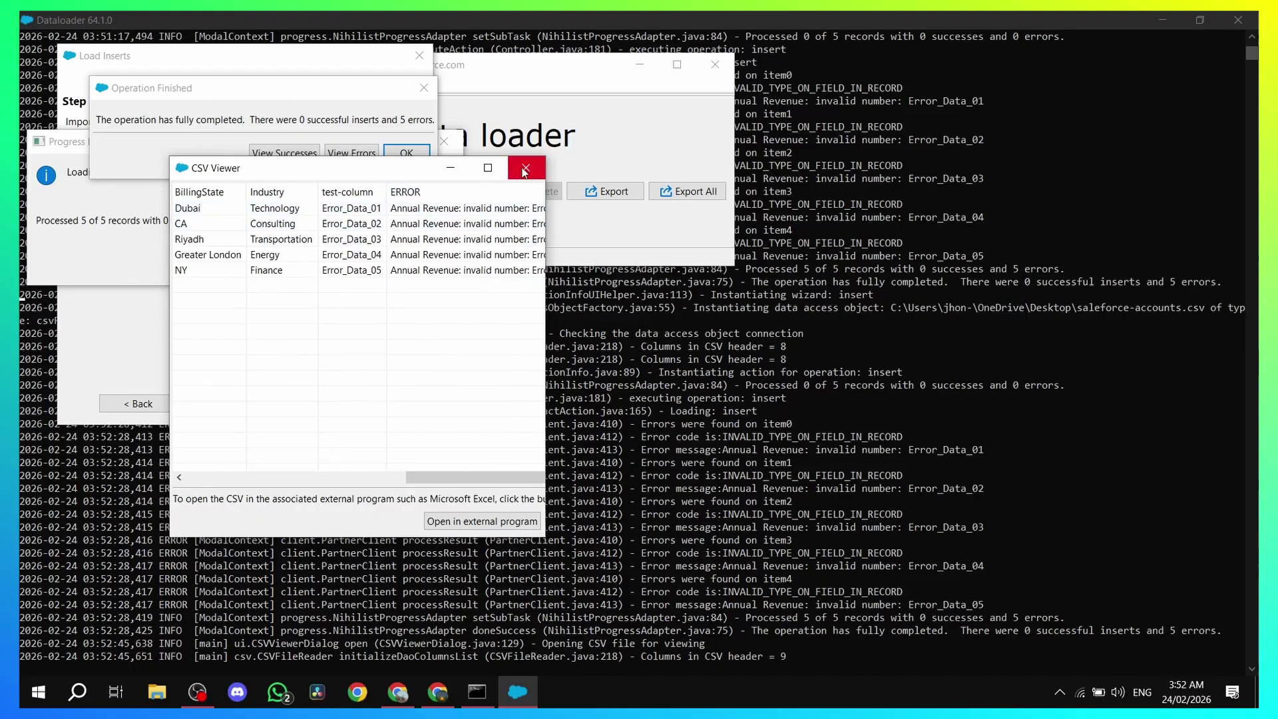
pyautogui.moveTo(441, 477); pyautogui.dragTo(194, 480)
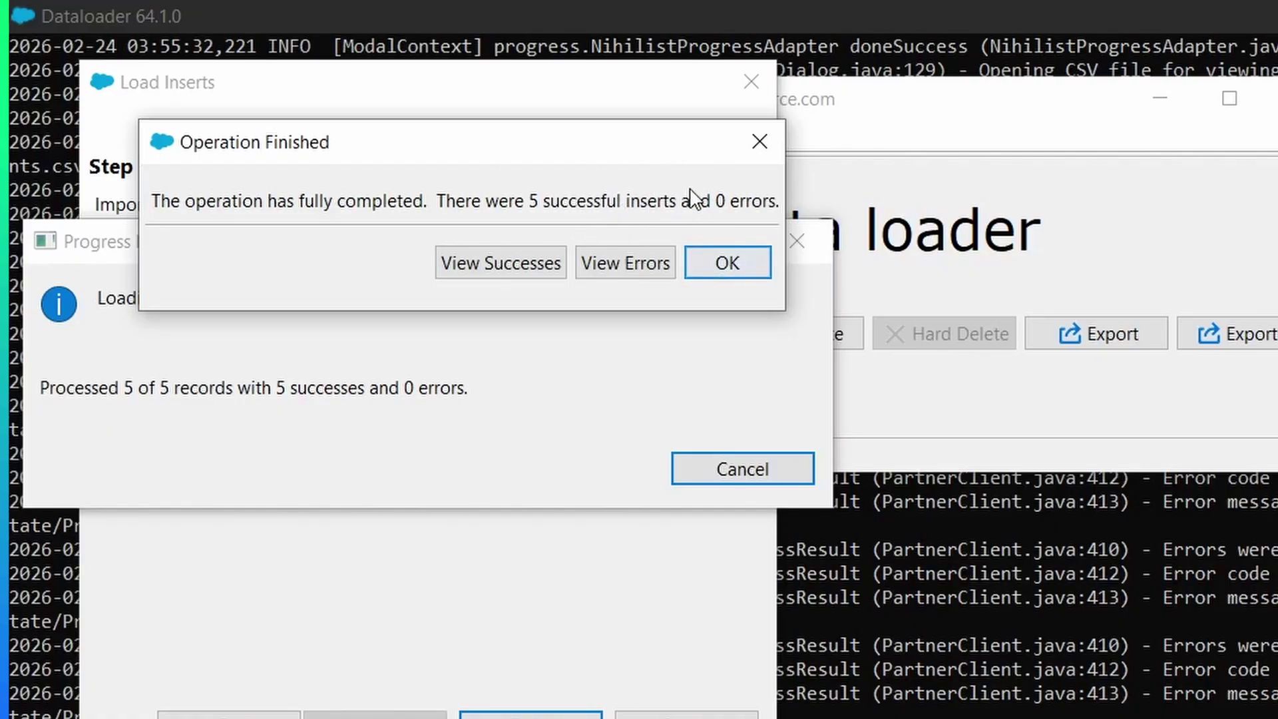
# - Close the finished insert operation's message and display the All Accounts list view in Salesforce in the browser
pyautogui.click(734, 262)
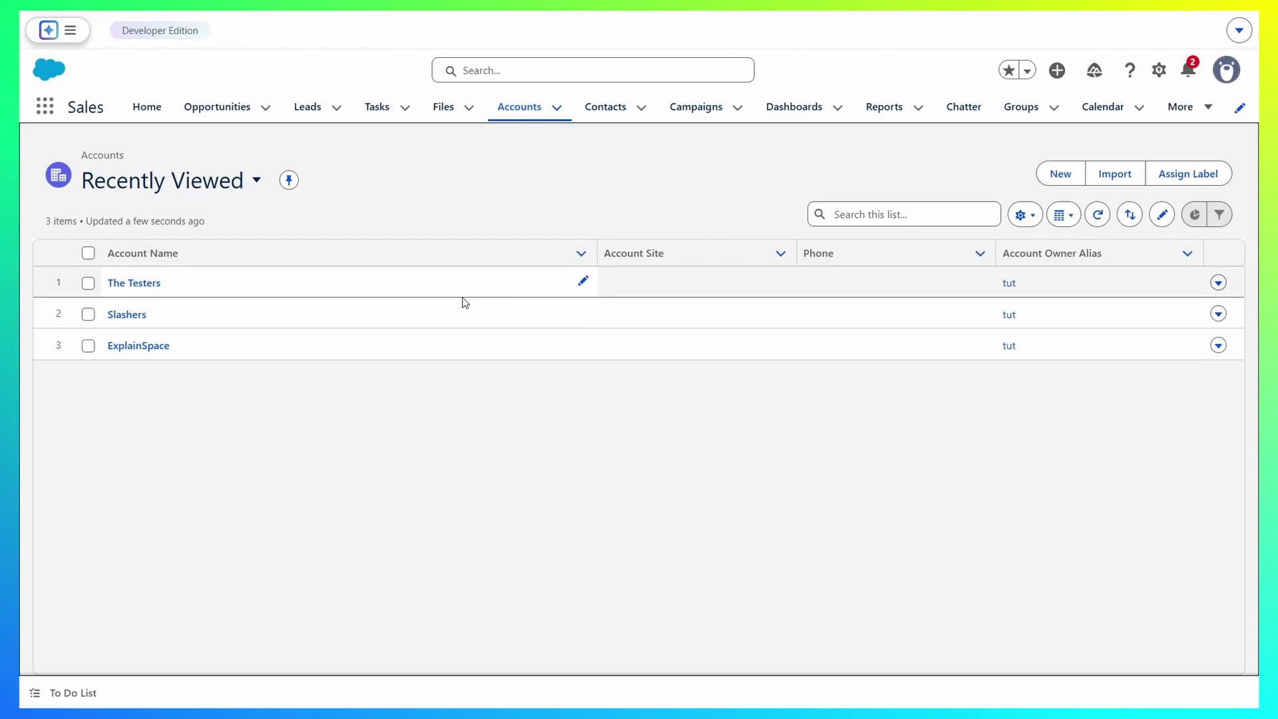
pyautogui.click(257, 182)
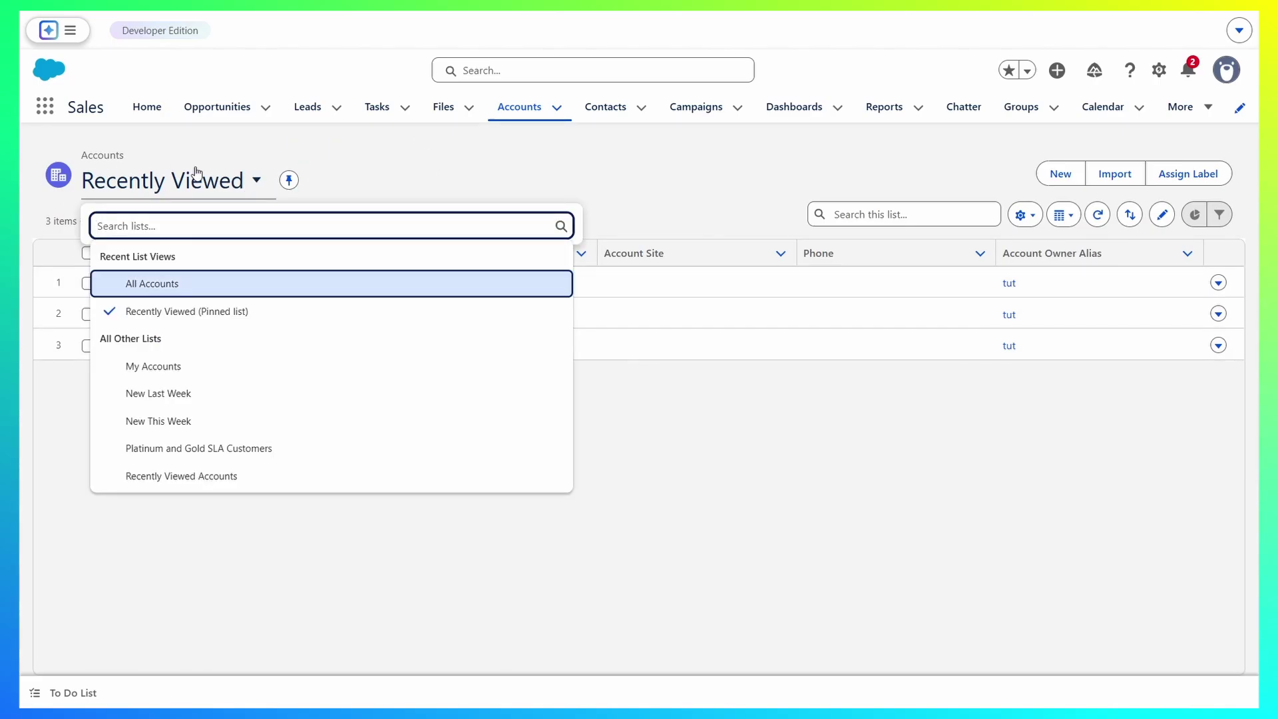
pyautogui.click(185, 295)
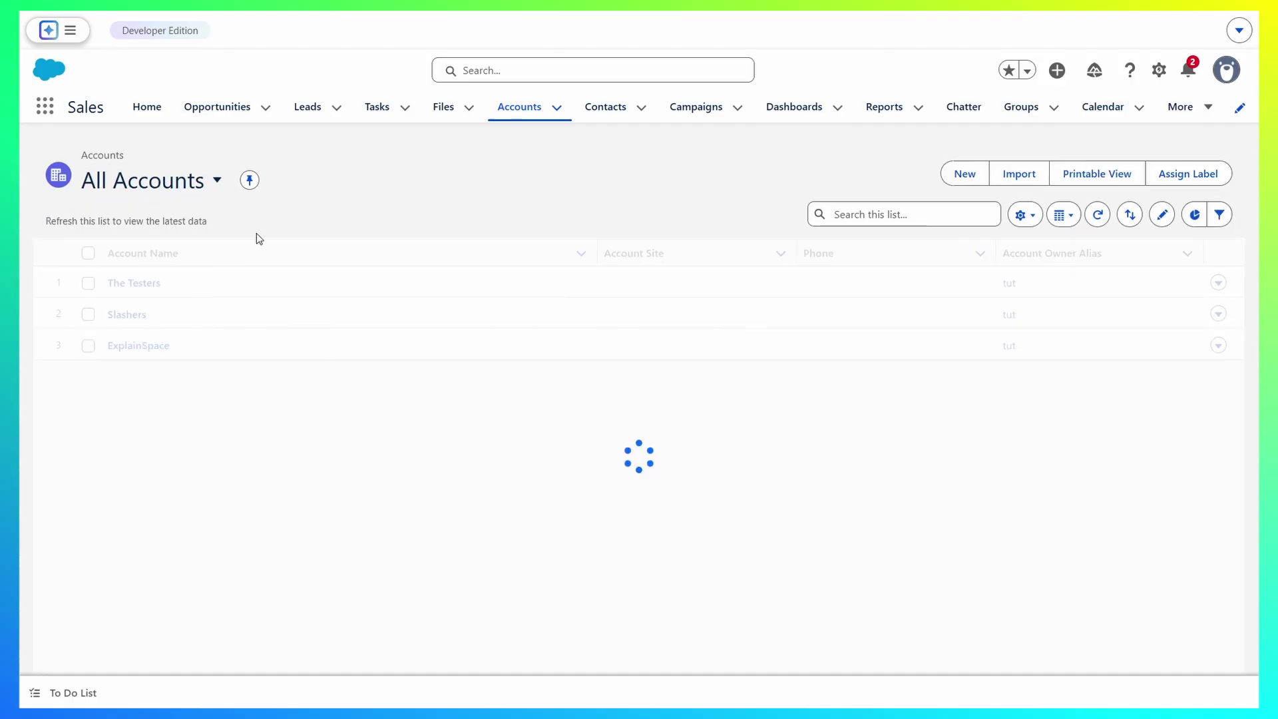